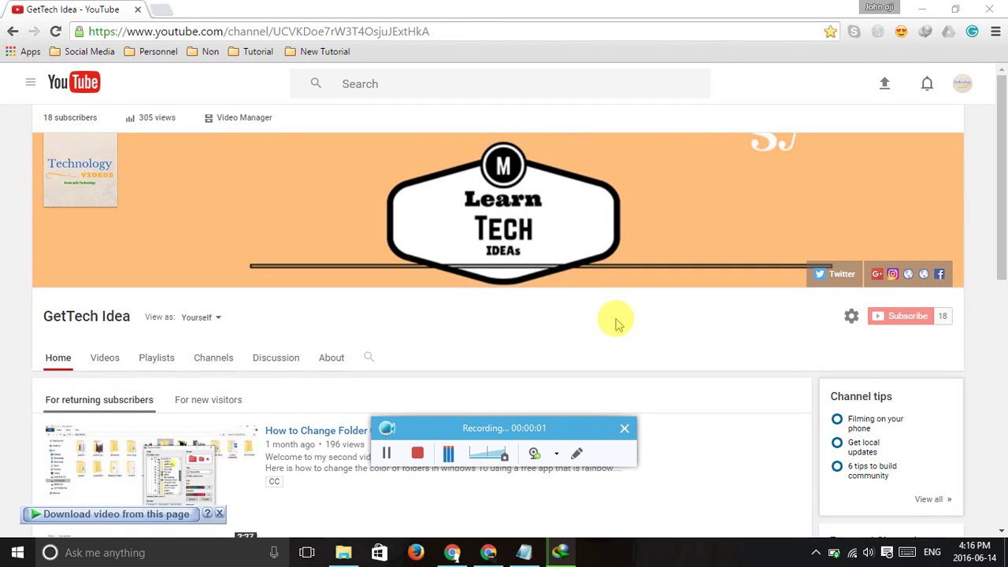
Switch from the YouTube channel page to the other Chrome window showing a new tab.
{"action": "left_click", "coordinate": [386, 454]}
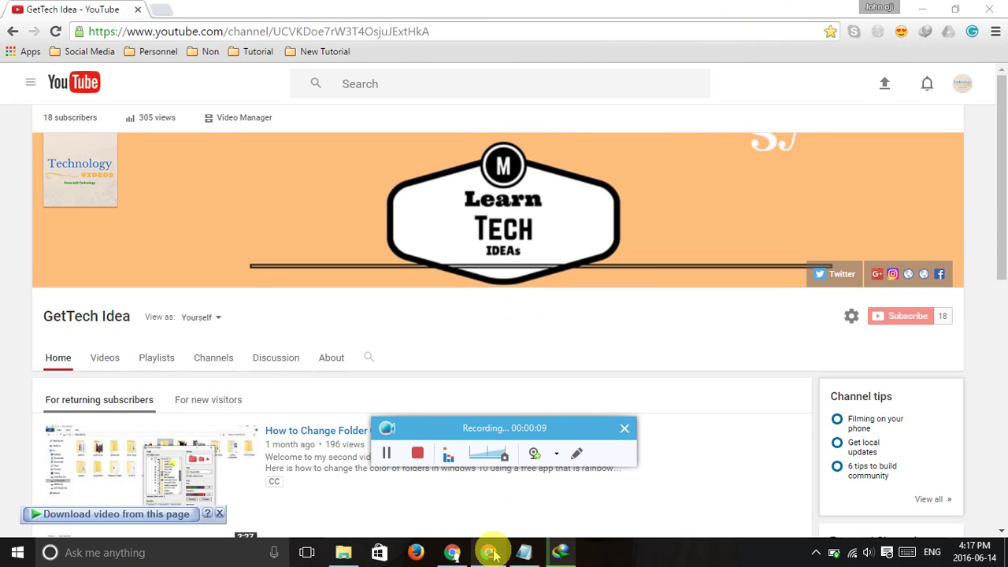
Enter 'web' in the new tab's address bar and go to chrome.google.com/webstore.
{"action": "left_click", "coordinate": [490, 551]}
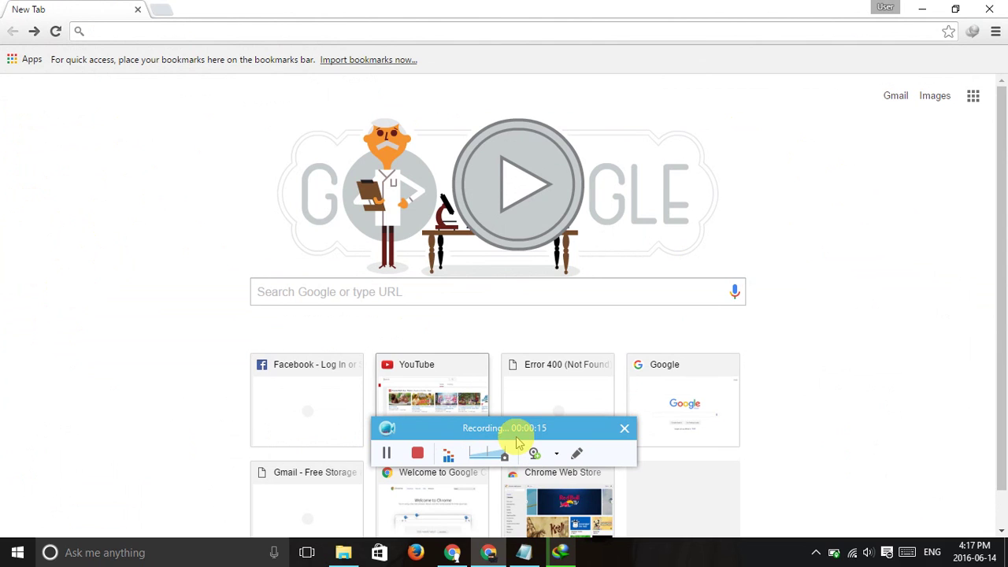
{"action": "left_click_drag", "start_coordinate": [526, 432], "coordinate": [726, 525]}
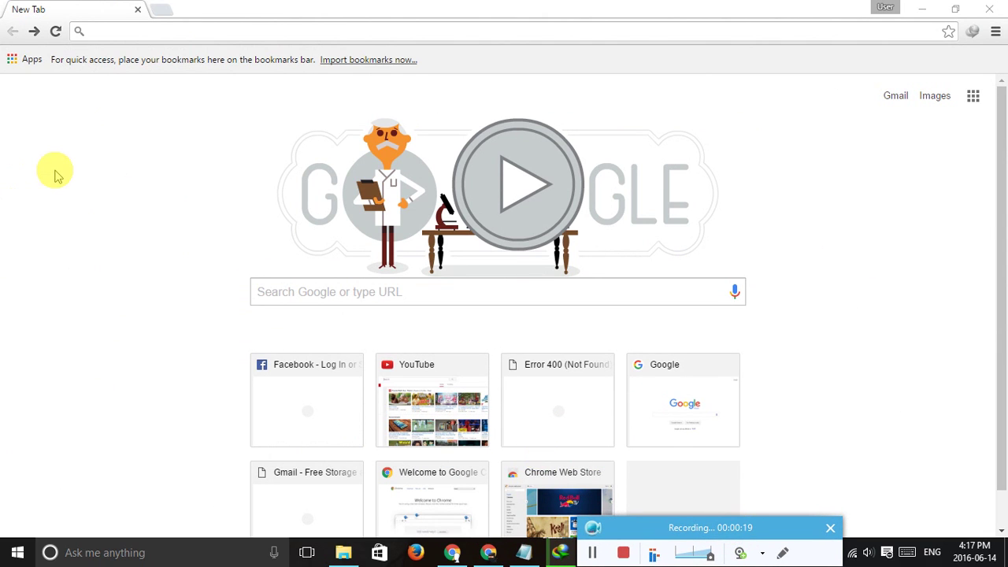
{"action": "left_click", "coordinate": [113, 33]}
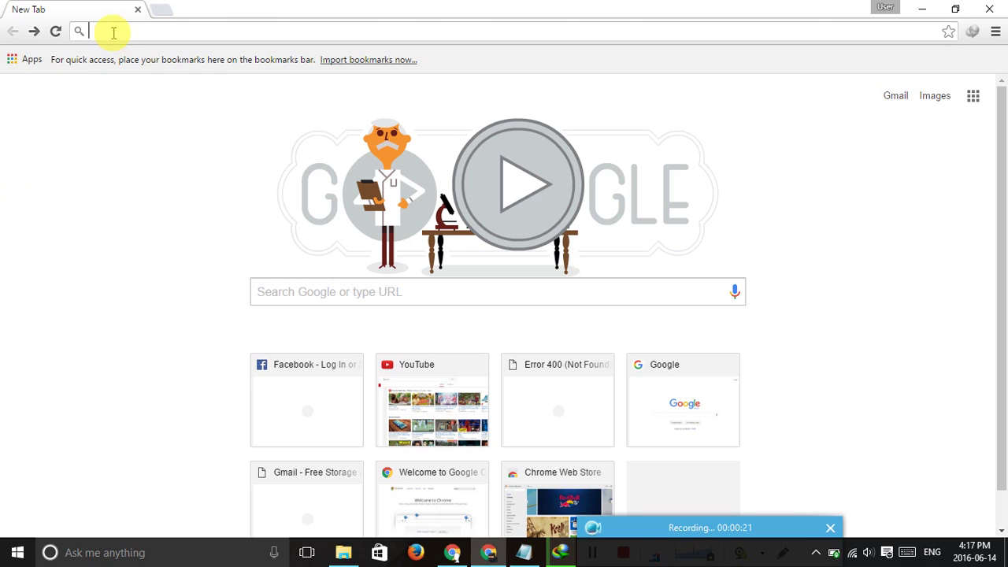
{"action": "type", "text": "g"}
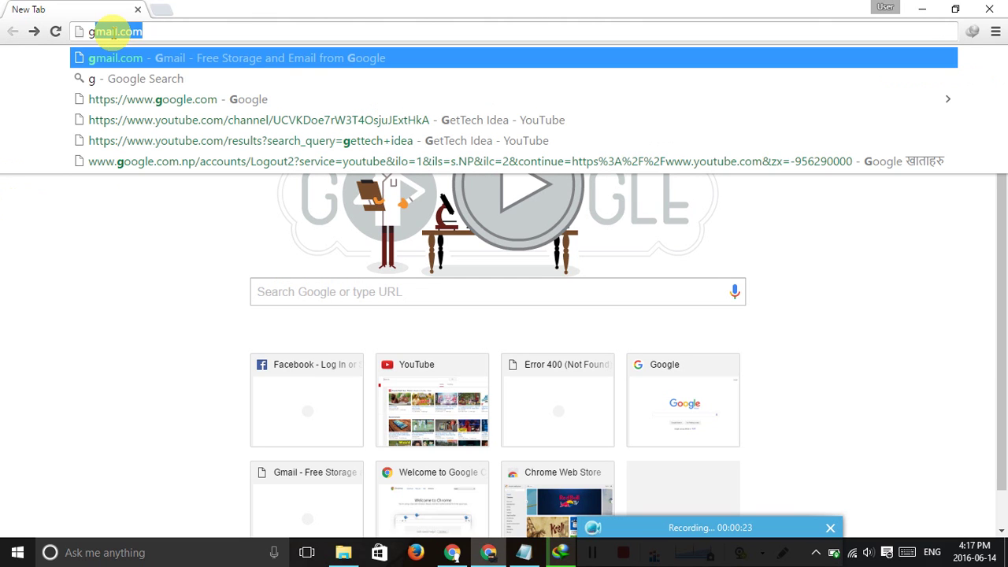
{"action": "key", "text": "BackSpace"}
{"action": "key", "text": "BackSpace"}
{"action": "type", "text": "w"}
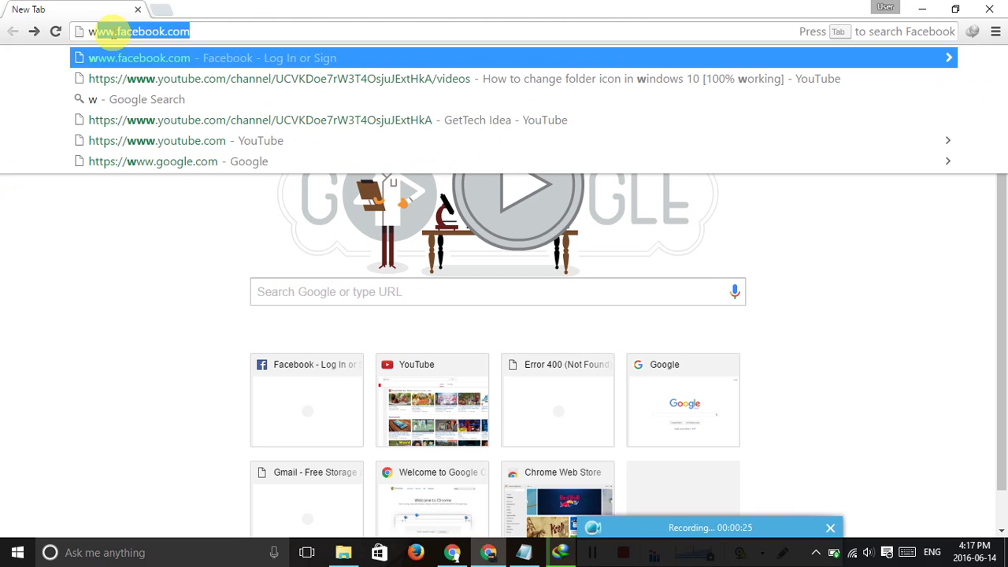
{"action": "type", "text": "eb"}
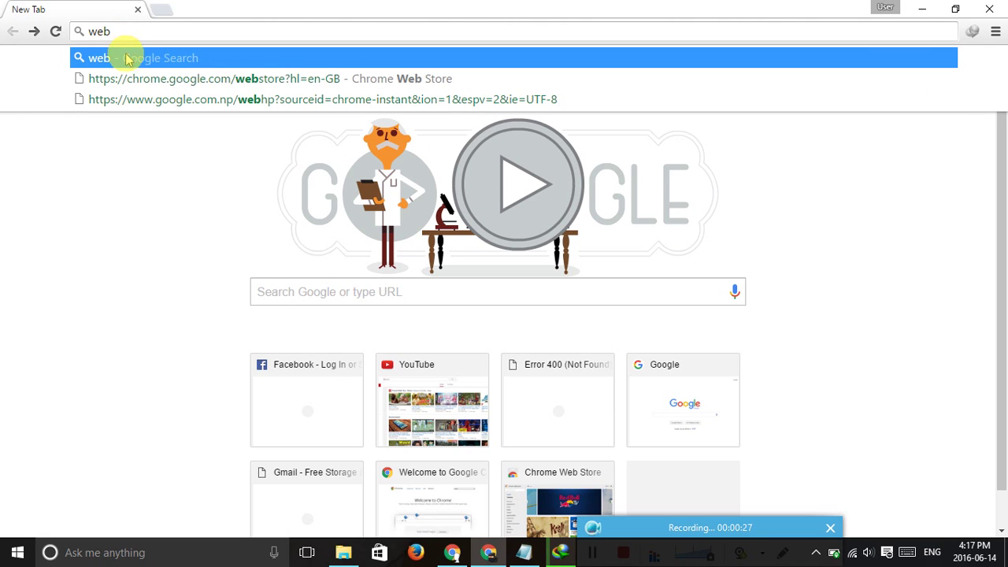
{"action": "left_click", "coordinate": [136, 79]}
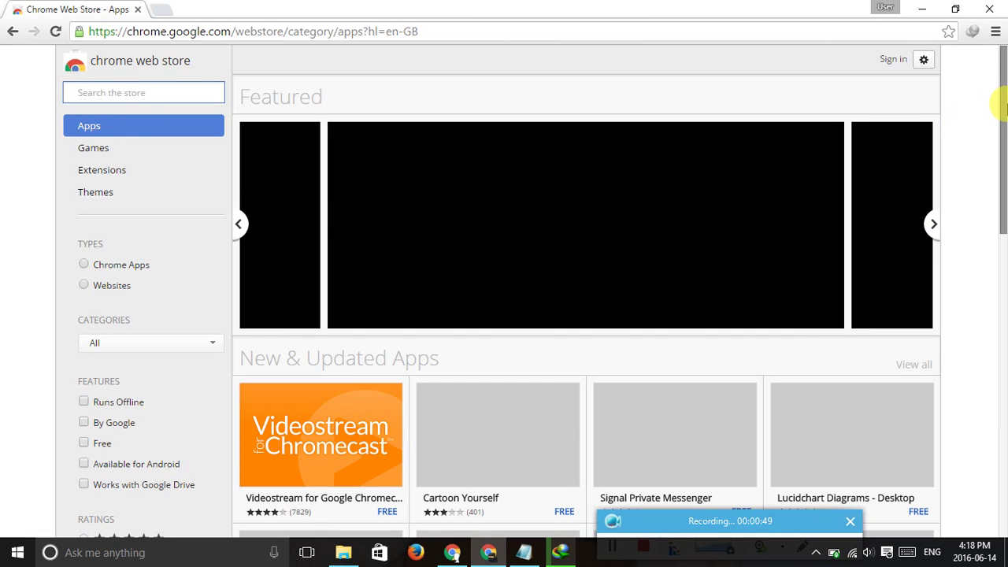
Scroll the store's Apps page past OneDrive, GeoGebra and the Editor's Picks section.
{"action": "left_click_drag", "start_coordinate": [1003, 111], "coordinate": [991, 90]}
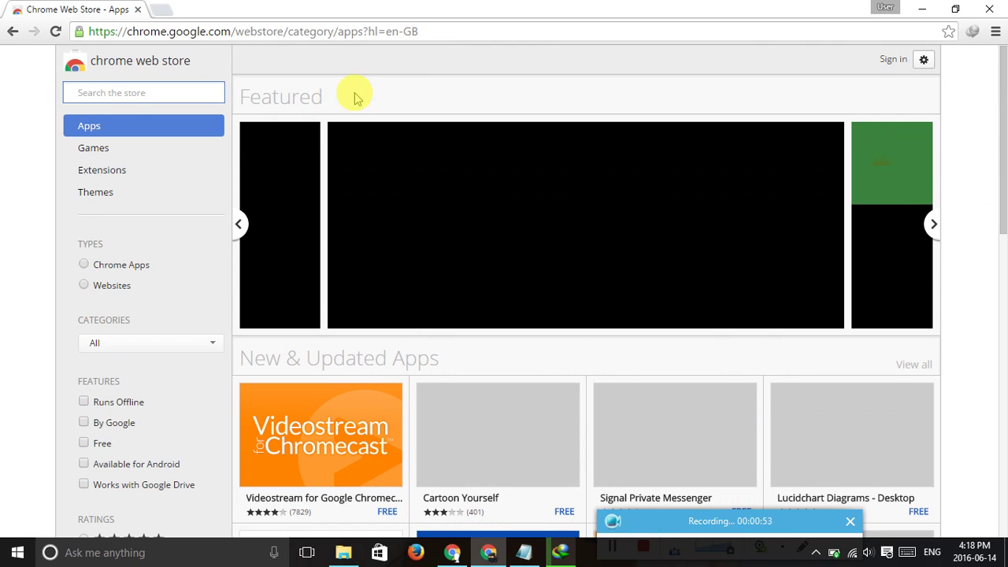
Open the Themes category and scroll through Editor's Picks, Superhero sketches and Space Exploration themes.
{"action": "left_click", "coordinate": [103, 195]}
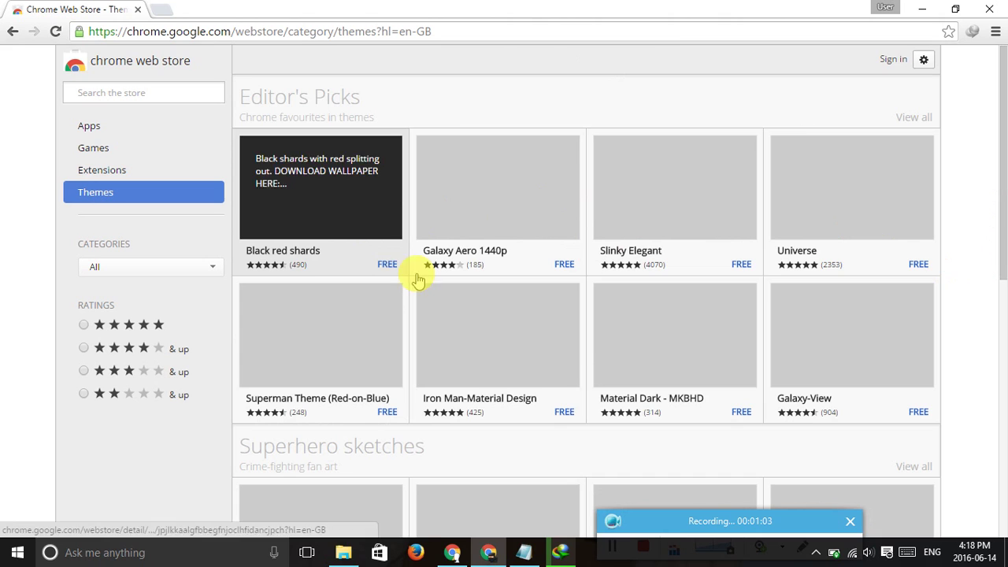
{"action": "mouse_move", "coordinate": [998, 224]}
{"action": "left_mouse_down"}
{"action": "mouse_move", "coordinate": [1000, 276]}
{"action": "mouse_move", "coordinate": [994, 189]}
{"action": "mouse_move", "coordinate": [1000, 421]}
{"action": "mouse_move", "coordinate": [979, 165]}
{"action": "left_mouse_up"}
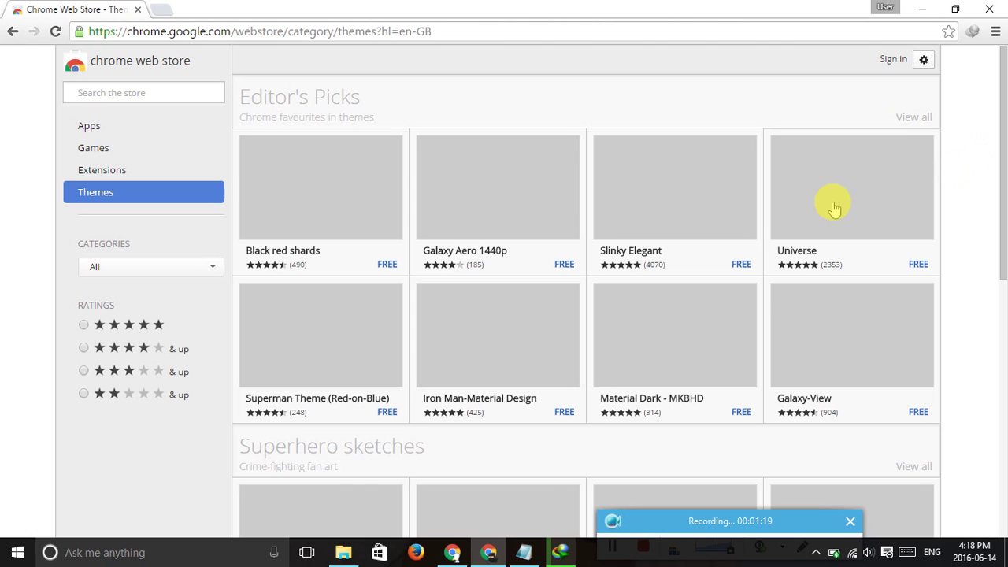
{"action": "mouse_move", "coordinate": [835, 207]}
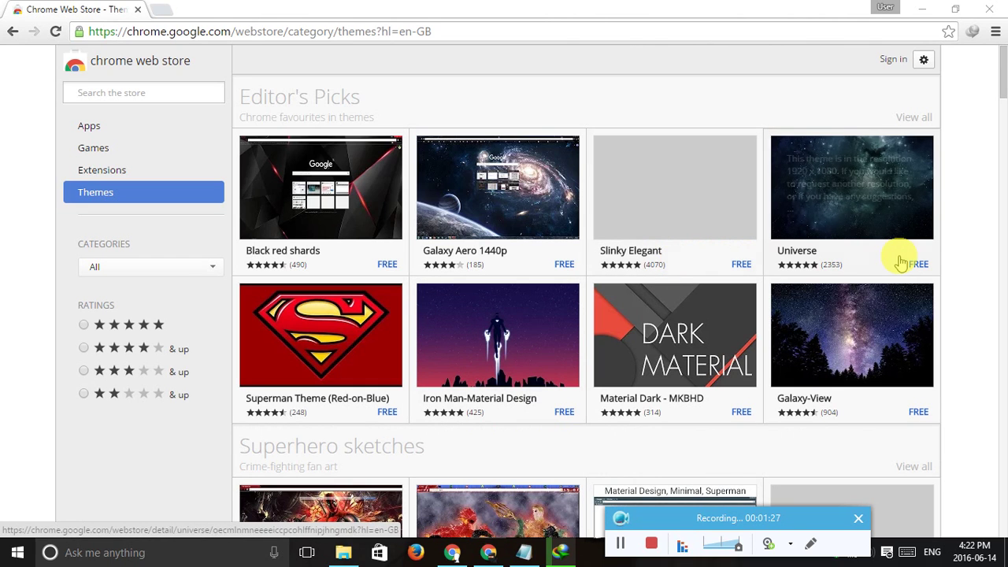
{"action": "mouse_move", "coordinate": [1004, 75]}
{"action": "left_mouse_down"}
{"action": "mouse_move", "coordinate": [1002, 125]}
{"action": "mouse_move", "coordinate": [998, 63]}
{"action": "left_mouse_up"}
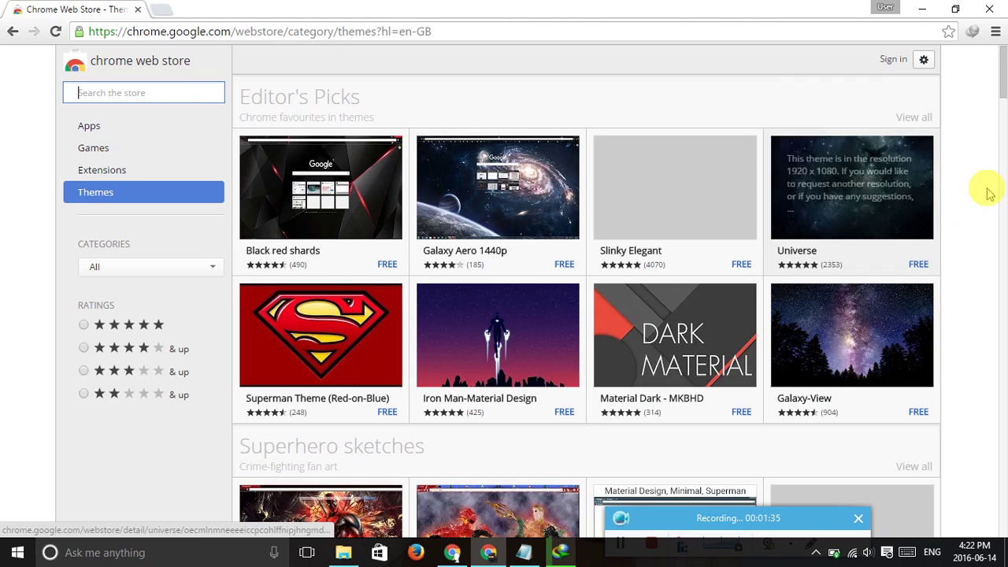
{"action": "left_click_drag", "start_coordinate": [999, 78], "coordinate": [1004, 140]}
{"action": "mouse_move", "coordinate": [997, 103]}
{"action": "left_mouse_down"}
{"action": "mouse_move", "coordinate": [998, 71]}
{"action": "mouse_move", "coordinate": [1002, 126]}
{"action": "mouse_move", "coordinate": [993, 63]}
{"action": "left_mouse_up"}
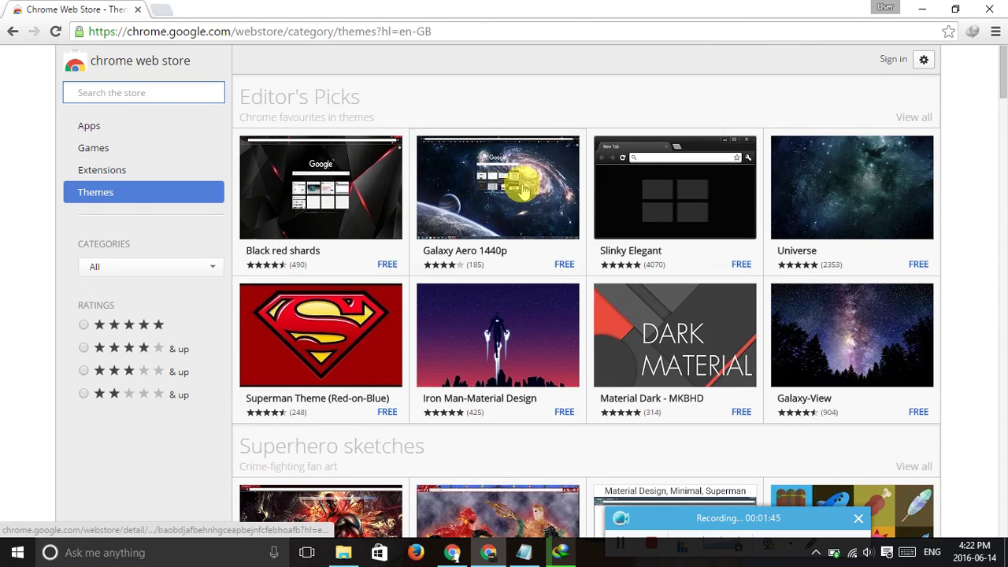
Open the Galaxy Aero 1440p details, showing its galaxy-backdrop description and 16.38MiB size.
{"action": "left_click", "coordinate": [522, 189]}
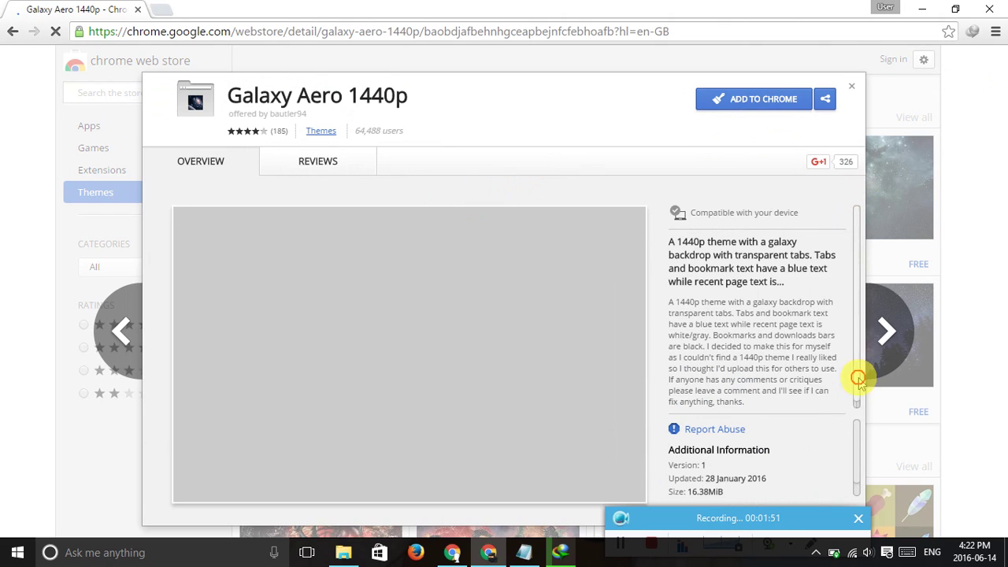
{"action": "scroll", "coordinate": [858, 386], "scroll_direction": "down", "scroll_amount": 1}
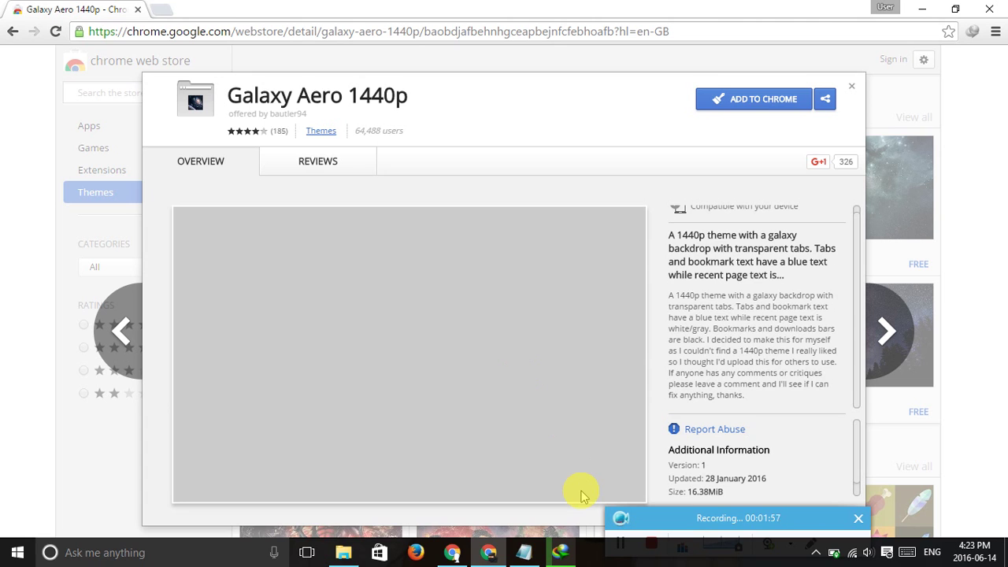
{"action": "left_click", "coordinate": [453, 552]}
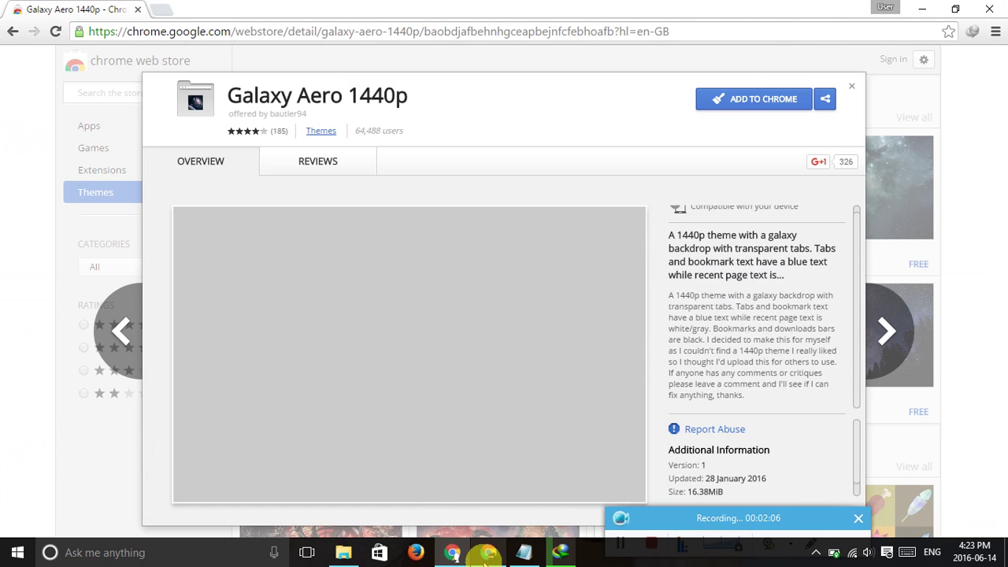
{"action": "left_click", "coordinate": [488, 553]}
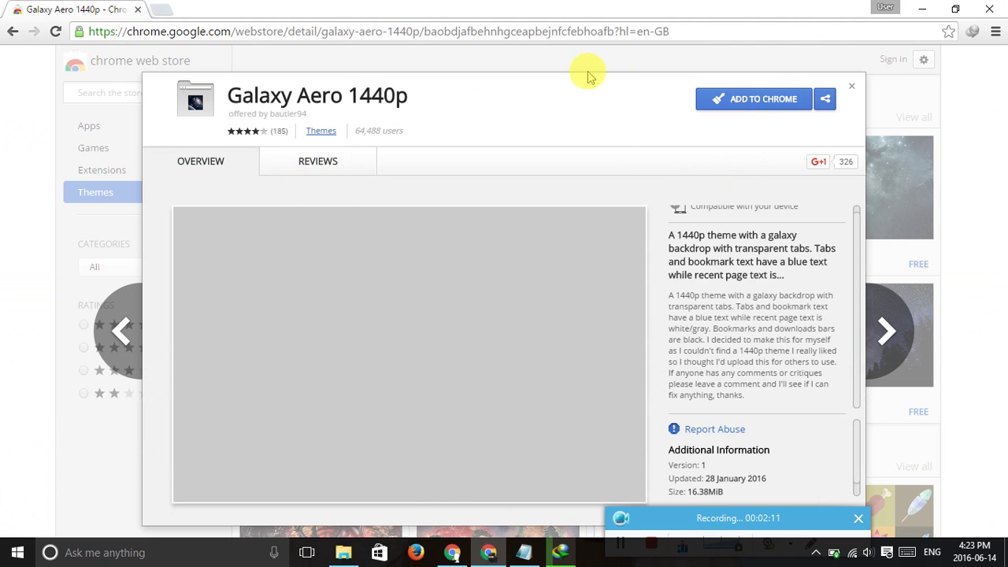
{"action": "left_click", "coordinate": [612, 78]}
{"action": "left_click_drag", "start_coordinate": [611, 77], "coordinate": [603, 164]}
Add the Galaxy Aero 1440p theme to Chrome with ADD TO CHROME.
{"action": "left_click", "coordinate": [653, 110]}
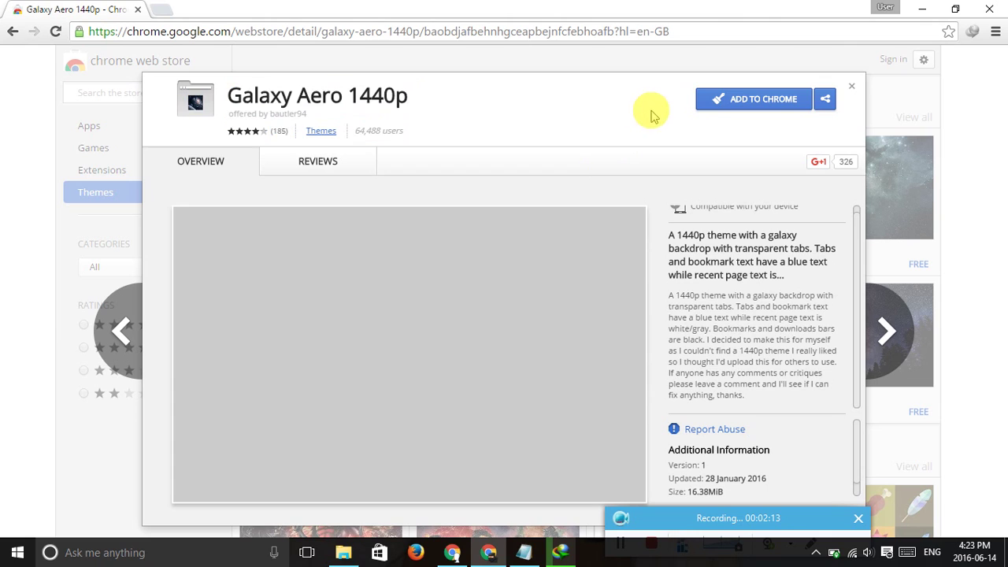
{"action": "left_click", "coordinate": [724, 100]}
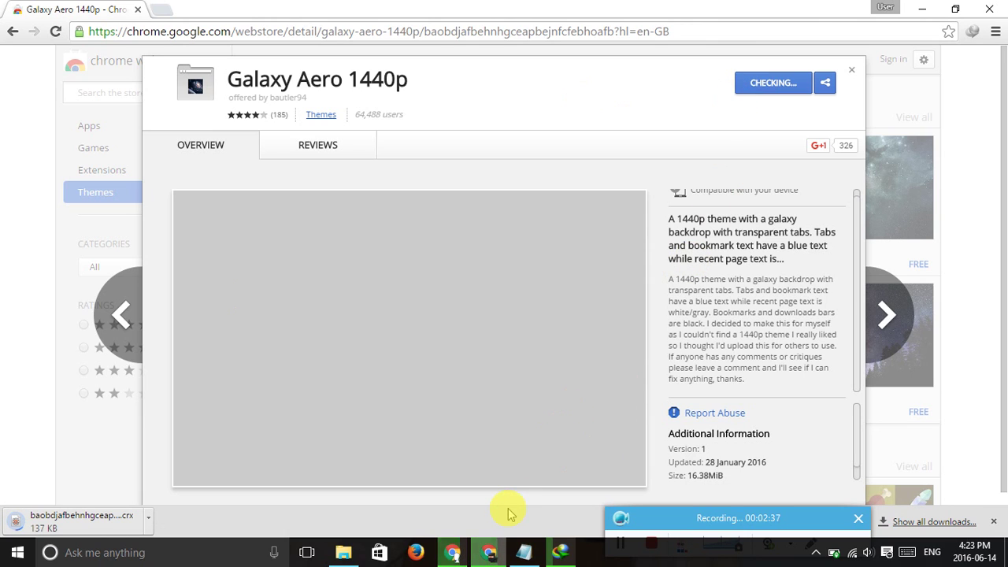
{"action": "left_click", "coordinate": [447, 555]}
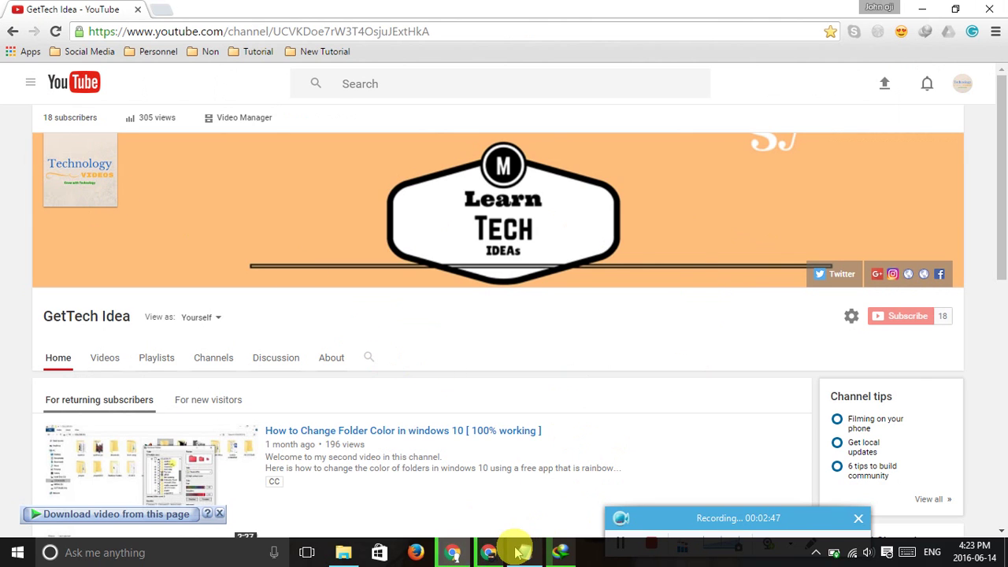
{"action": "left_click", "coordinate": [489, 553]}
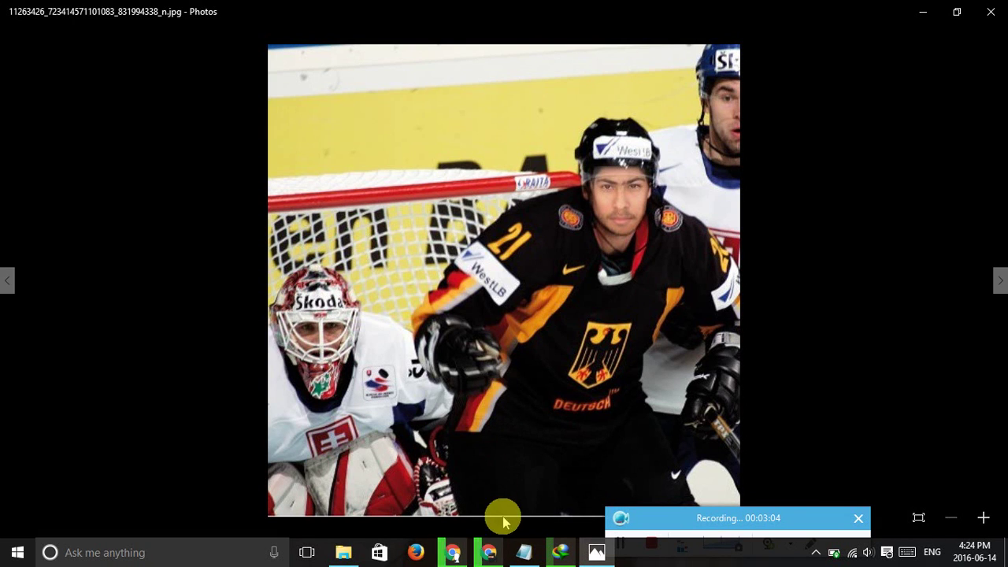
{"action": "key", "text": "alt+Tab"}
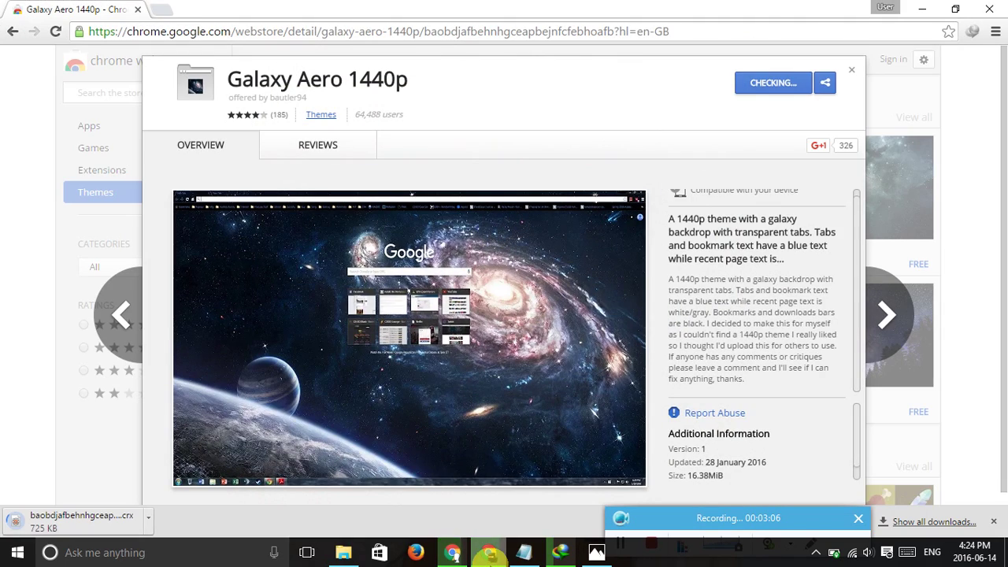
Wait until the Galaxy Aero 1440p button reads ADDED TO CHROME and the galaxy theme applies.
{"action": "key", "text": "alt+Tab"}
{"action": "key", "text": "alt+Tab"}
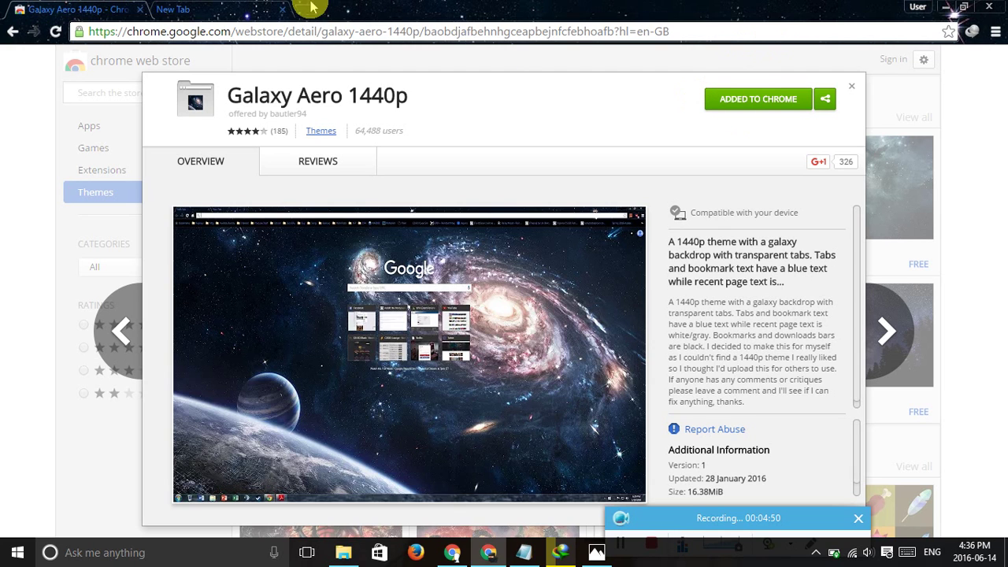
Switch to the New Tab tab to see the full galaxy backdrop and install notice.
{"action": "left_click", "coordinate": [180, 10]}
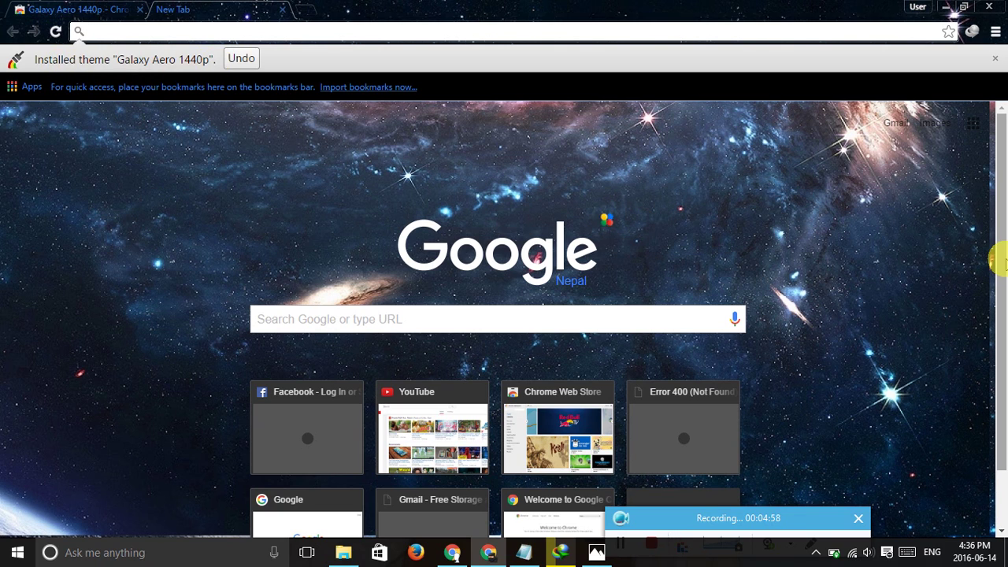
{"action": "left_click_drag", "start_coordinate": [999, 209], "coordinate": [997, 319]}
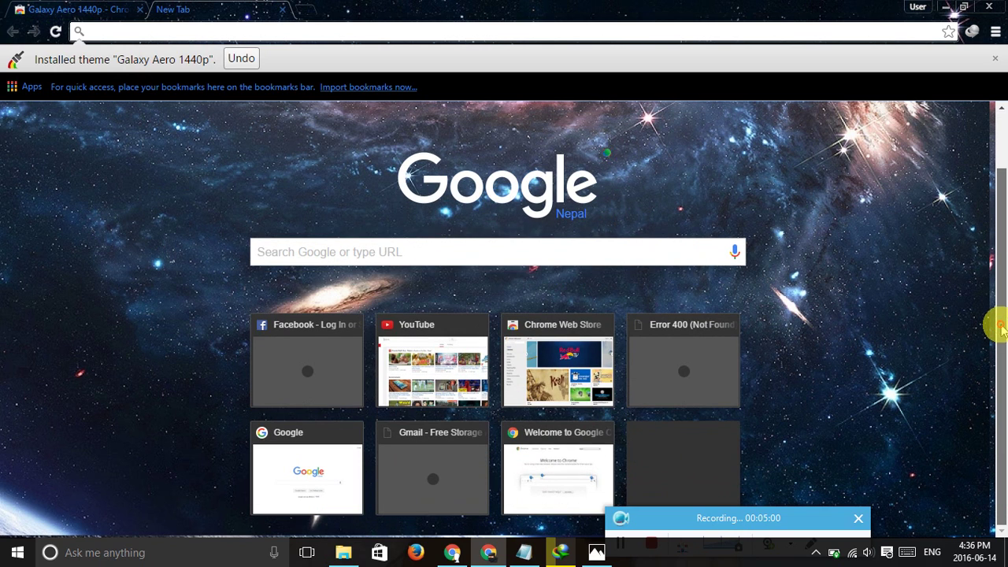
Go back to the Galaxy Aero 1440p store tab, now marked as added to Chrome.
{"action": "left_click", "coordinate": [63, 8]}
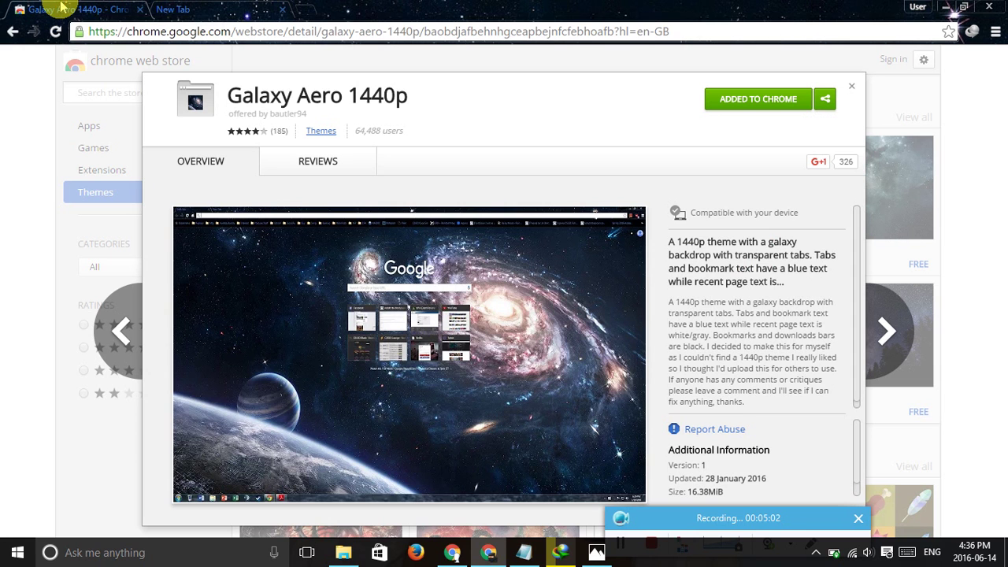